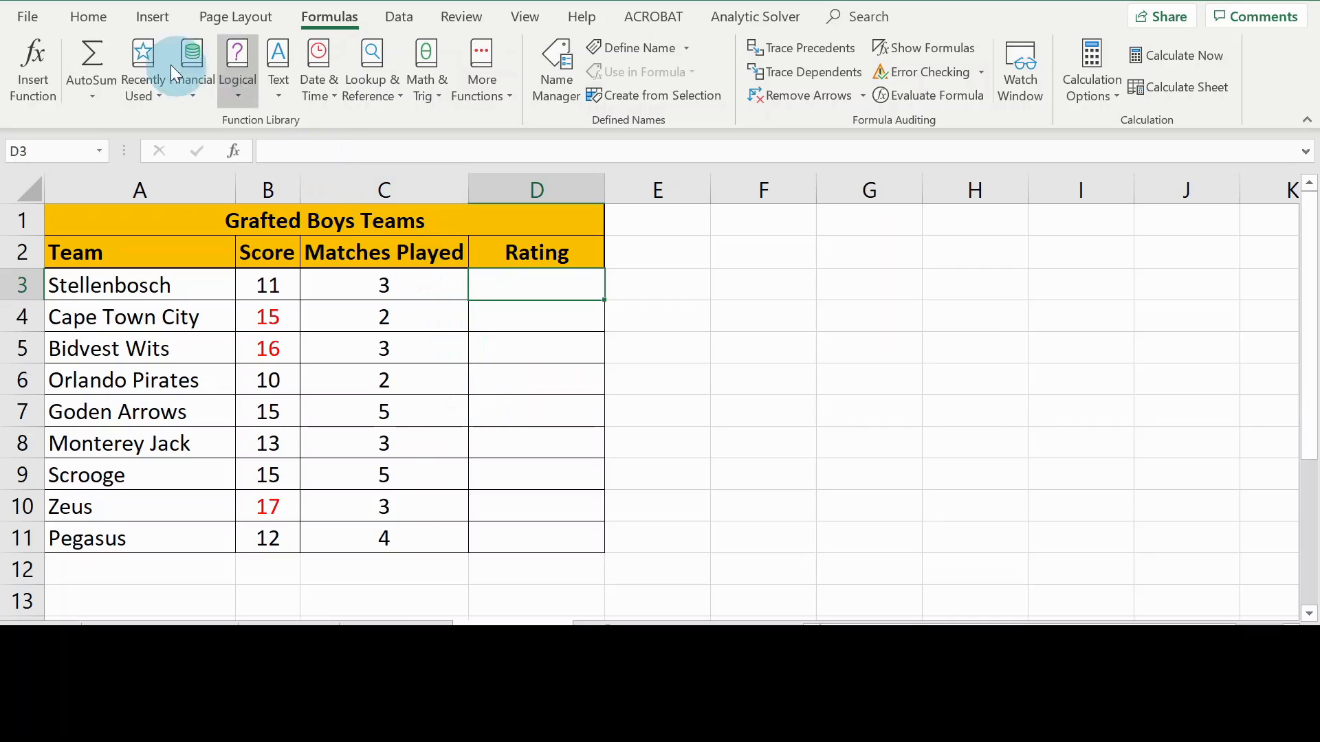
# Open the Logical functions list in the Formulas tab's Function Library
pyautogui.click(100, 20)
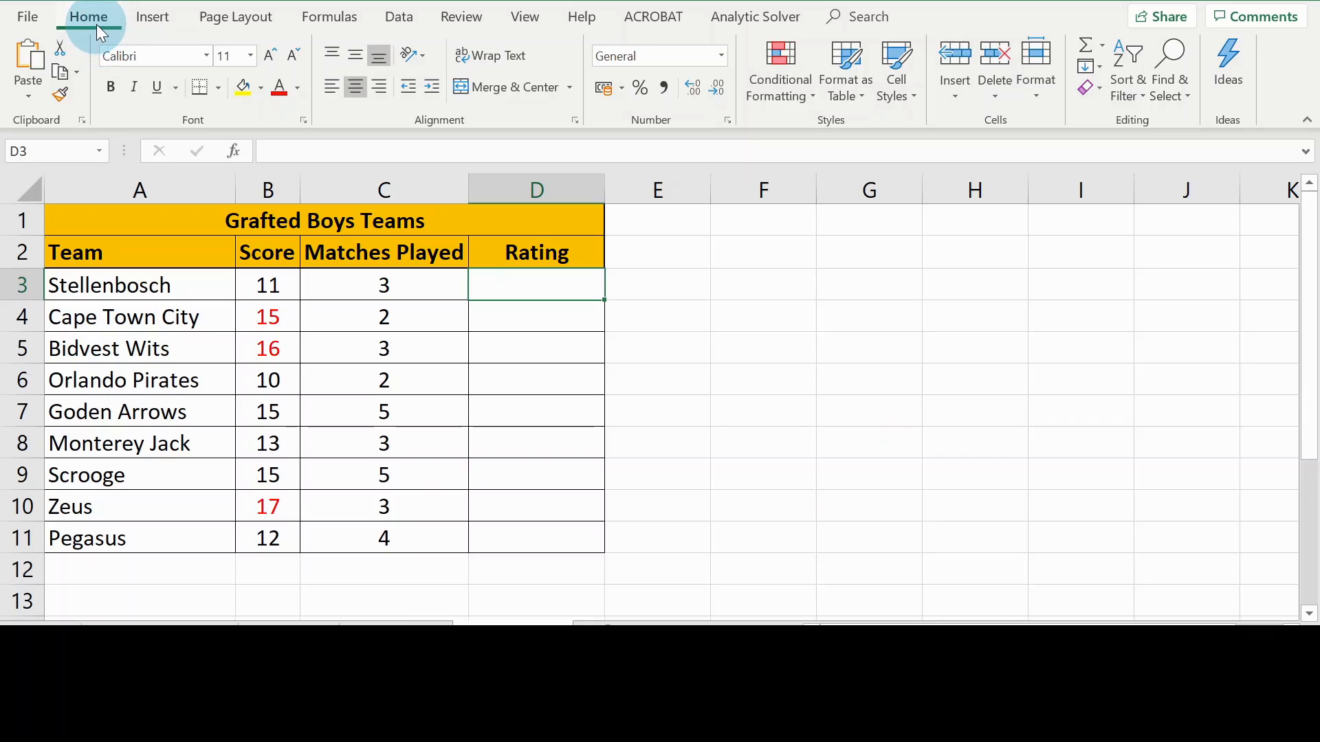
pyautogui.click(330, 21)
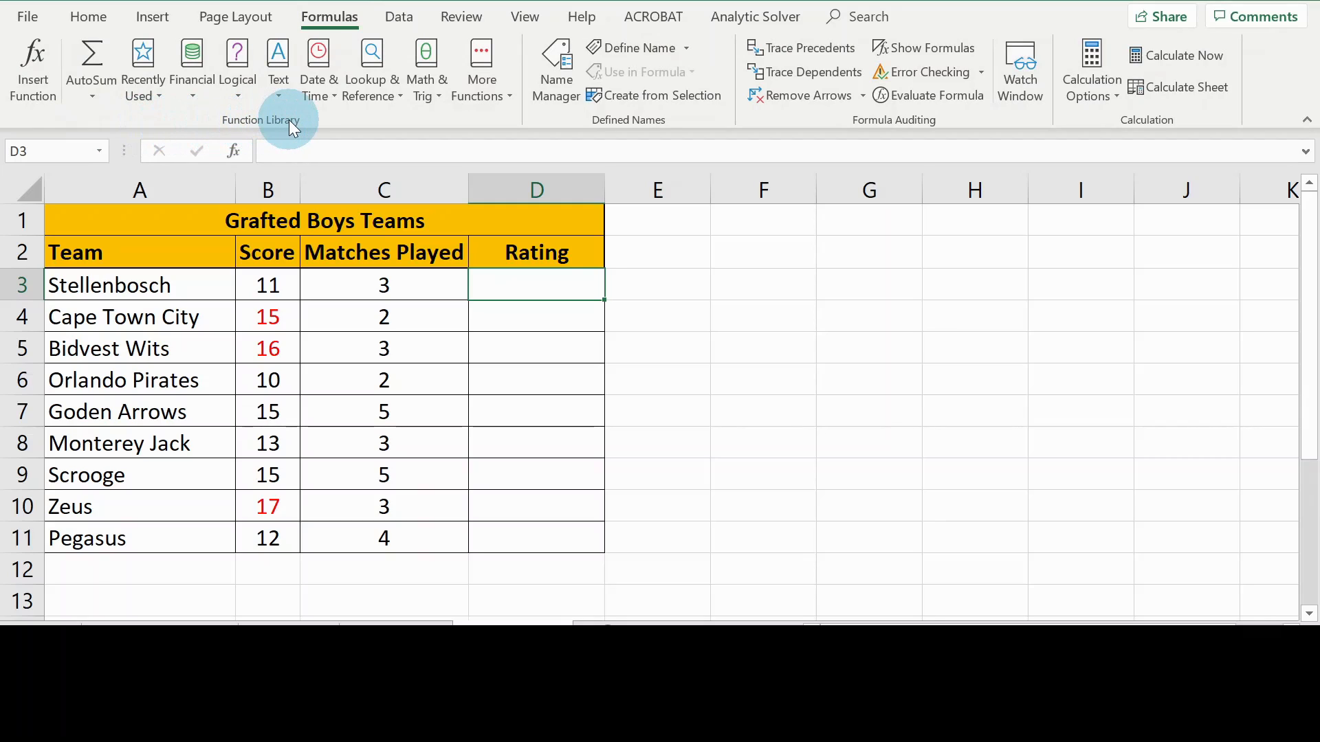
pyautogui.click(241, 95)
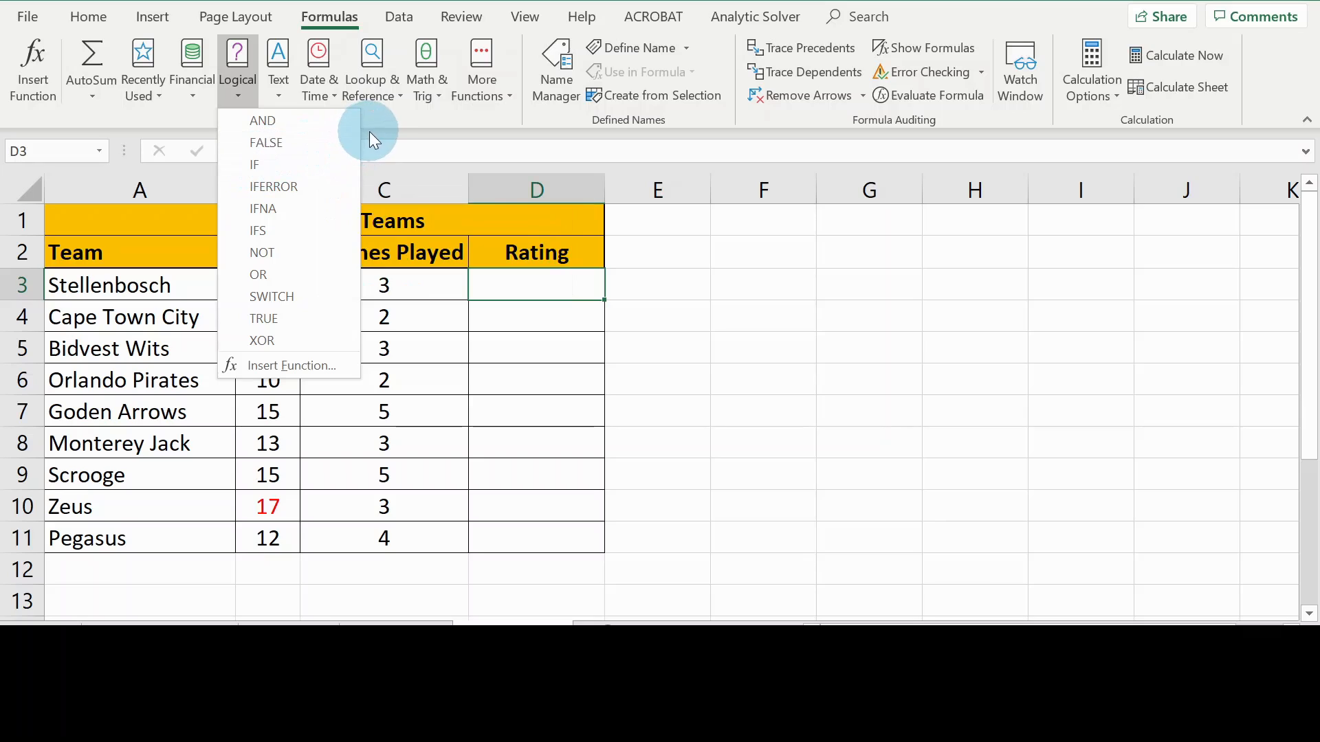
# Insert an IF function into cell D3 from the Logical functions list
pyautogui.click(184, 121)
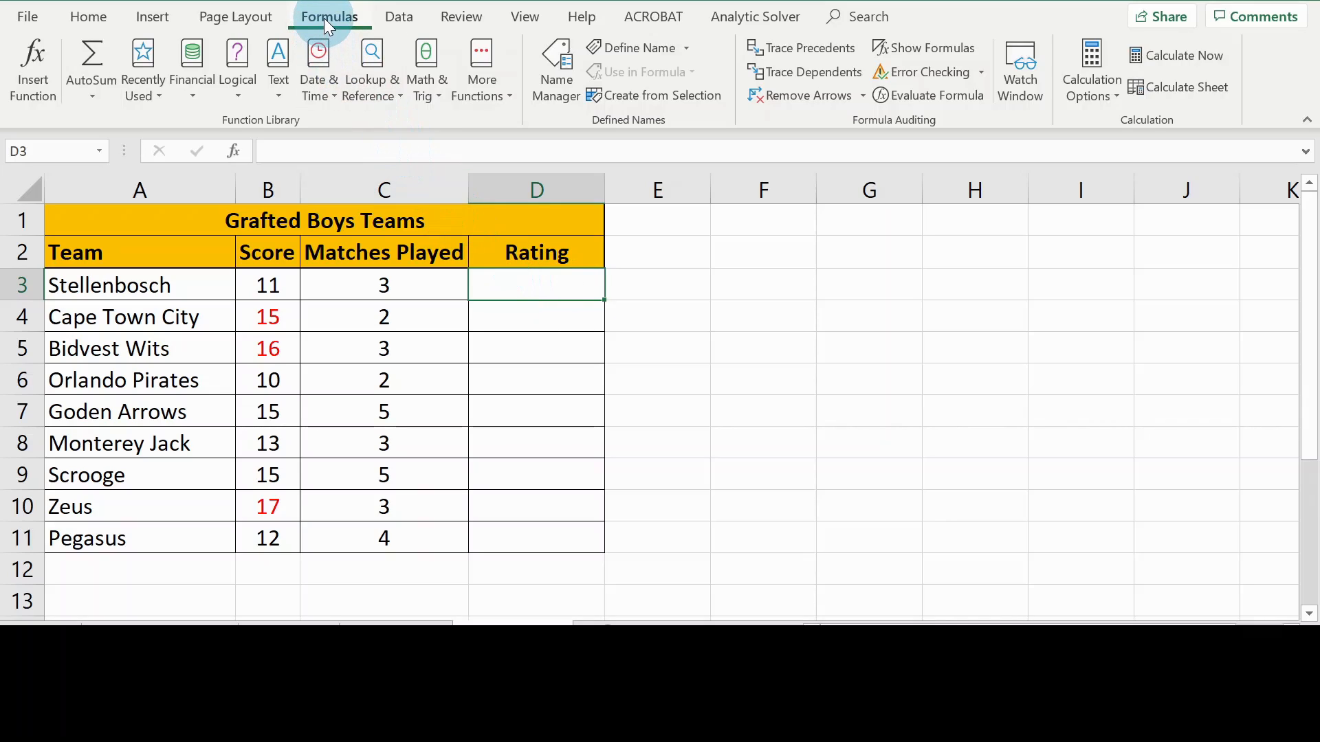
pyautogui.click(241, 97)
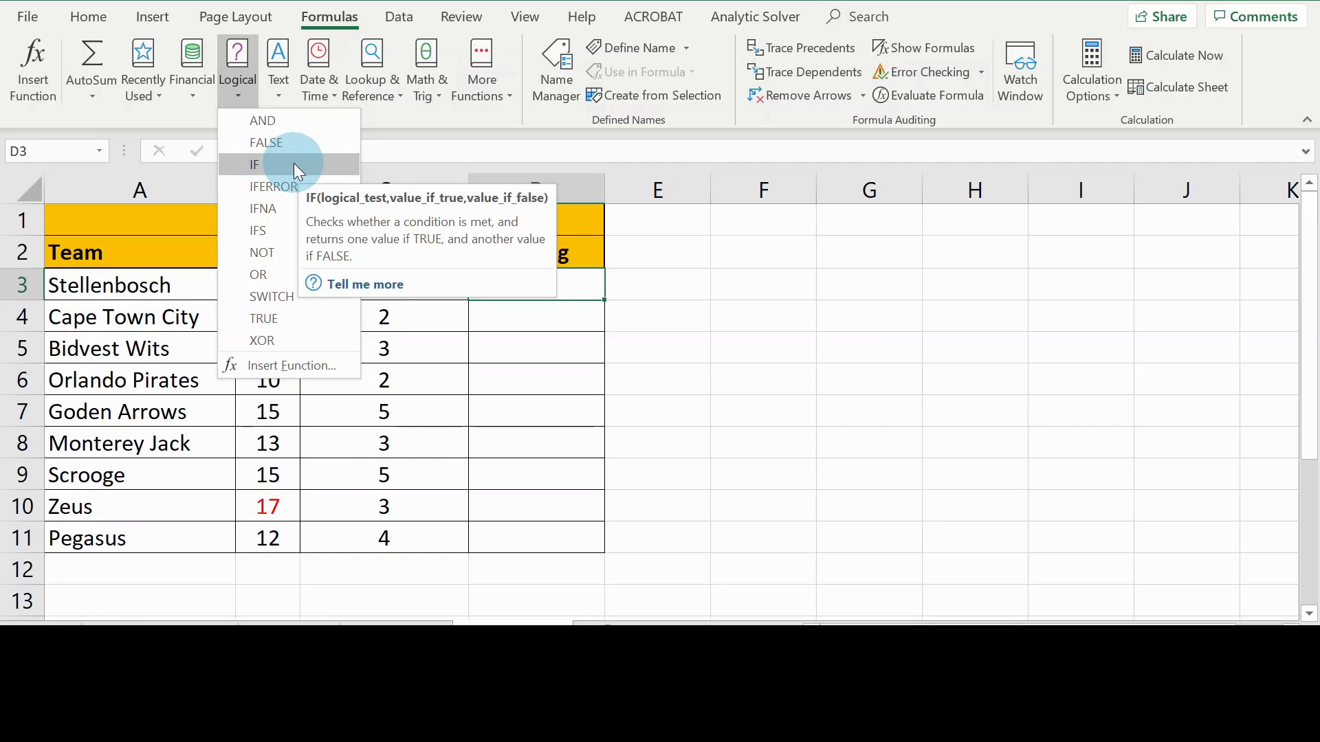
pyautogui.click(294, 163)
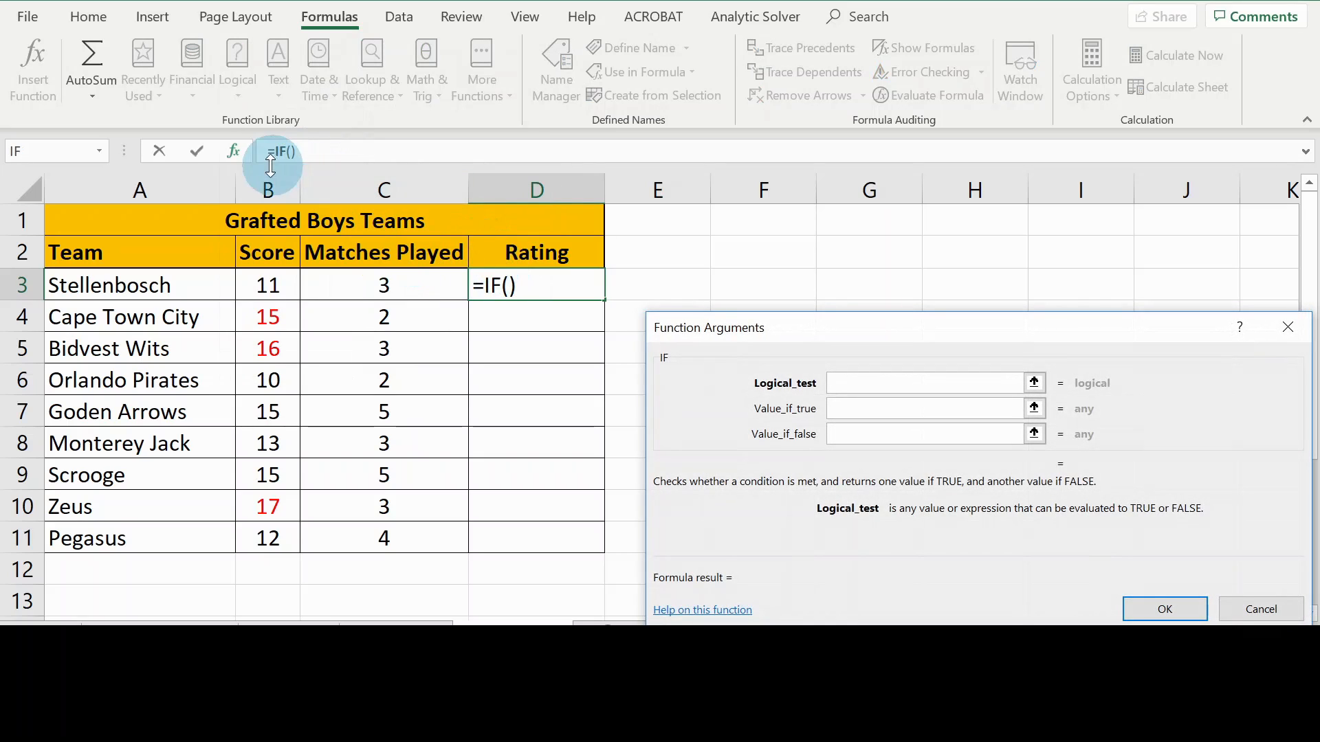
# Move the IF Function Arguments dialog up and to the left
pyautogui.moveTo(819, 327); pyautogui.dragTo(783, 257)
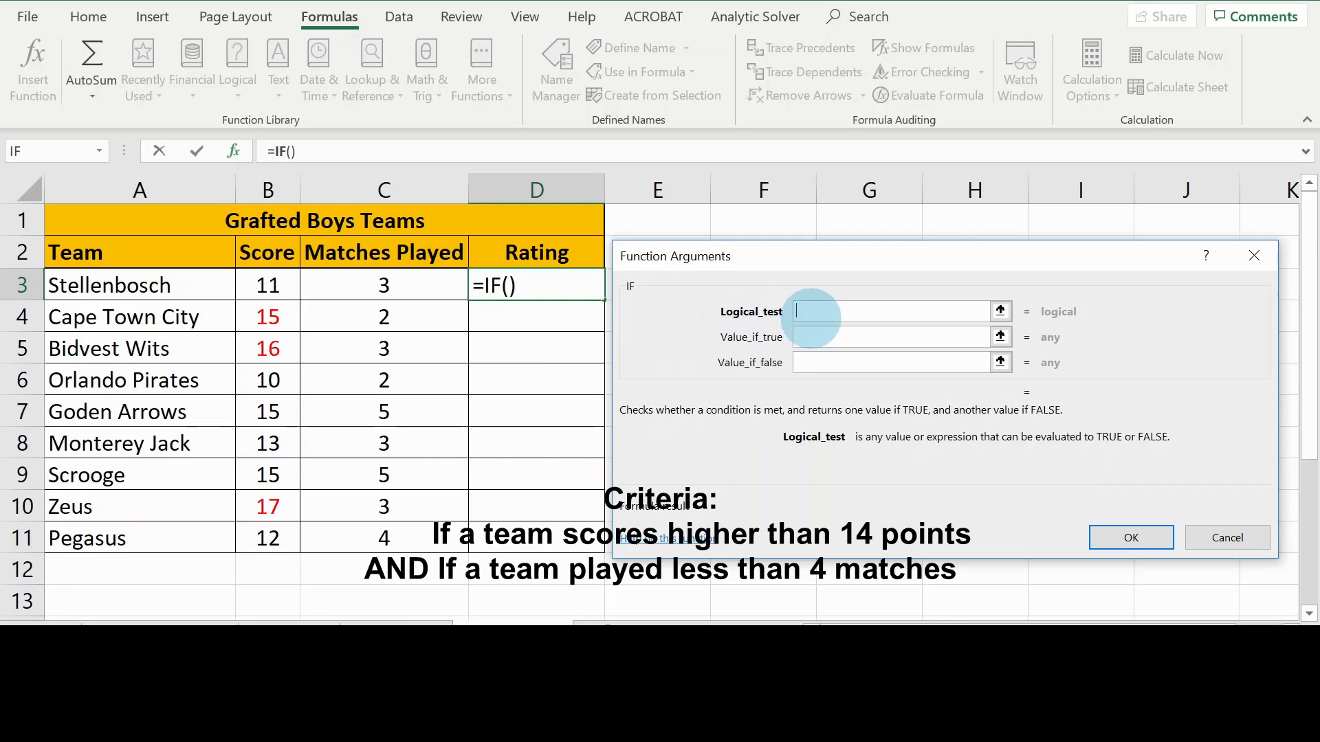
# Start the IF logical test as AND(B3>14, using cell B3's Score
pyautogui.click(804, 312)
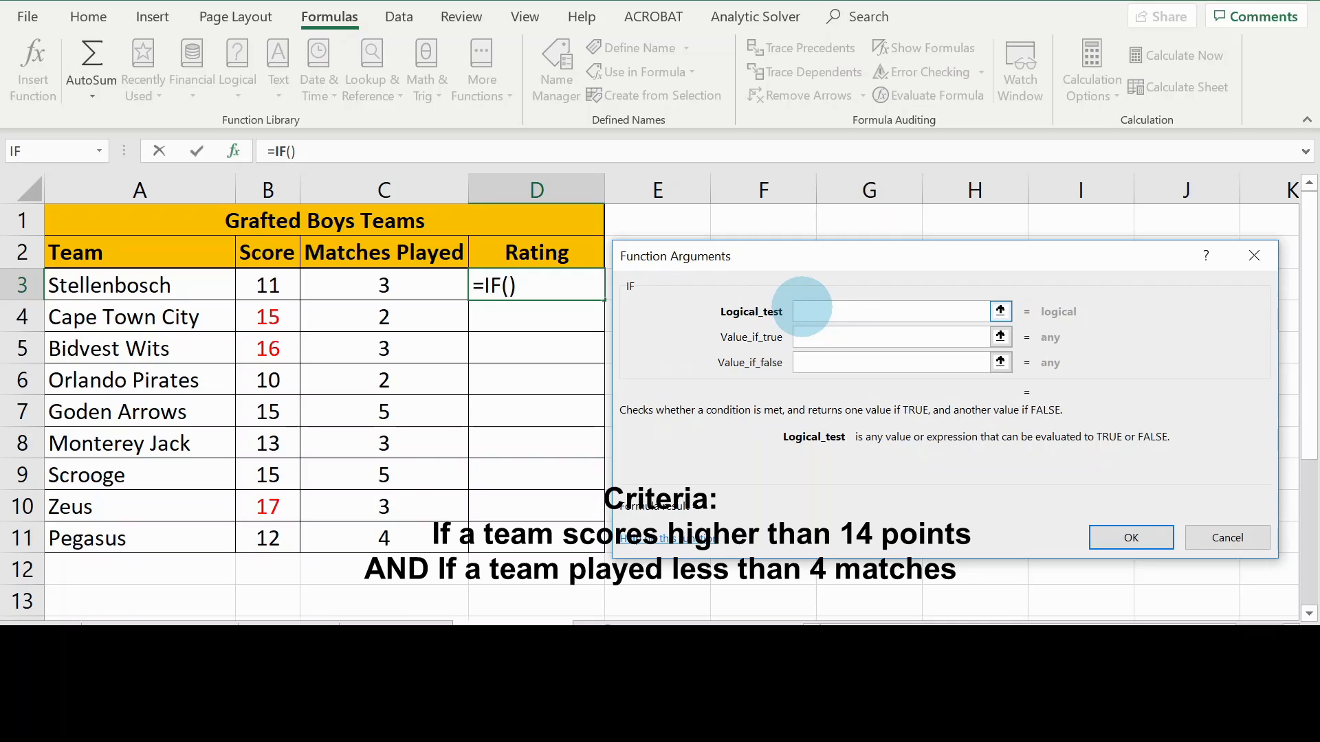
pyautogui.write('AND')
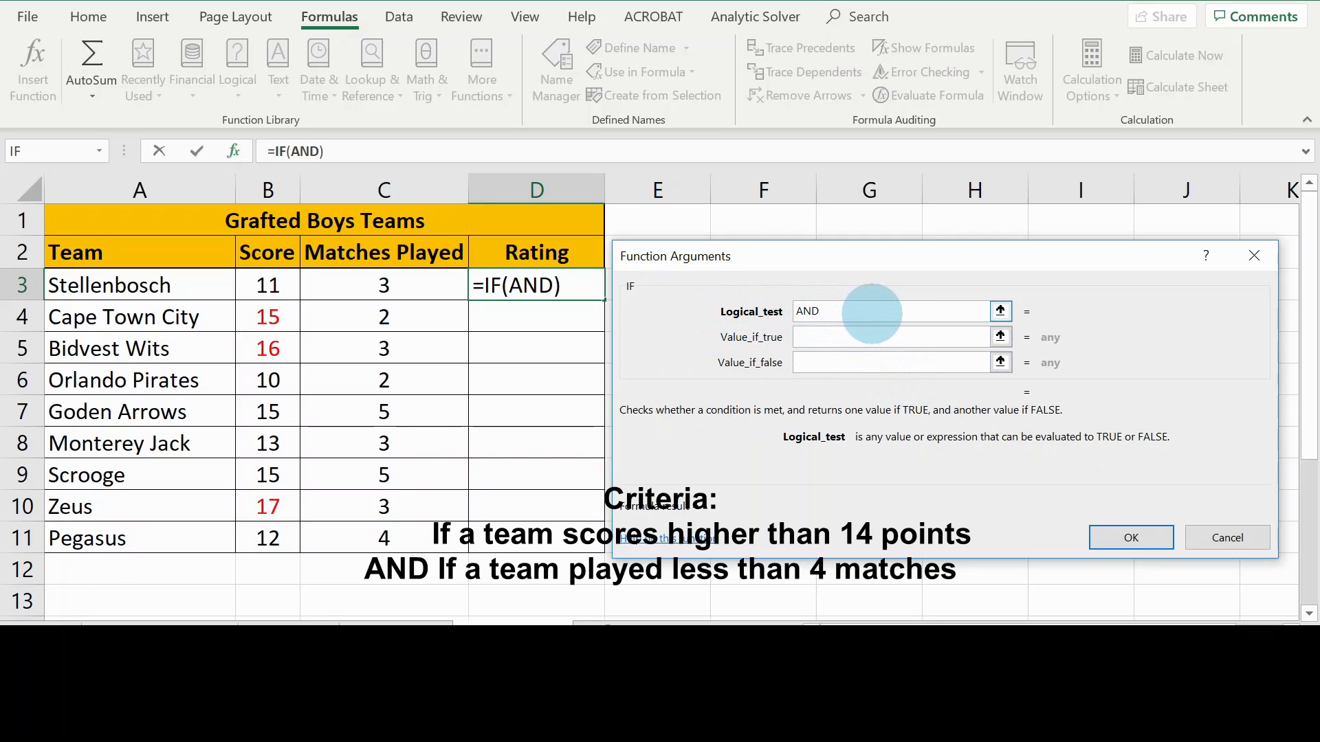
pyautogui.write('(')
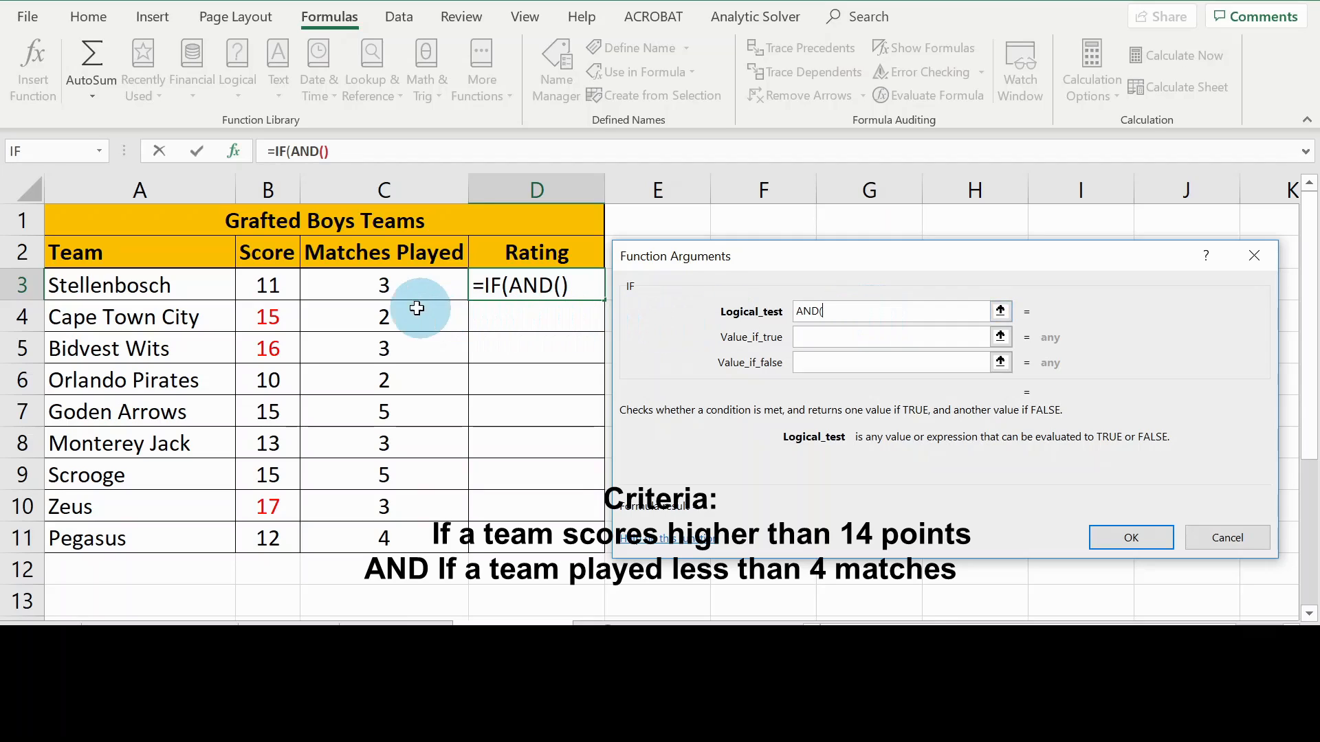
pyautogui.click(268, 285)
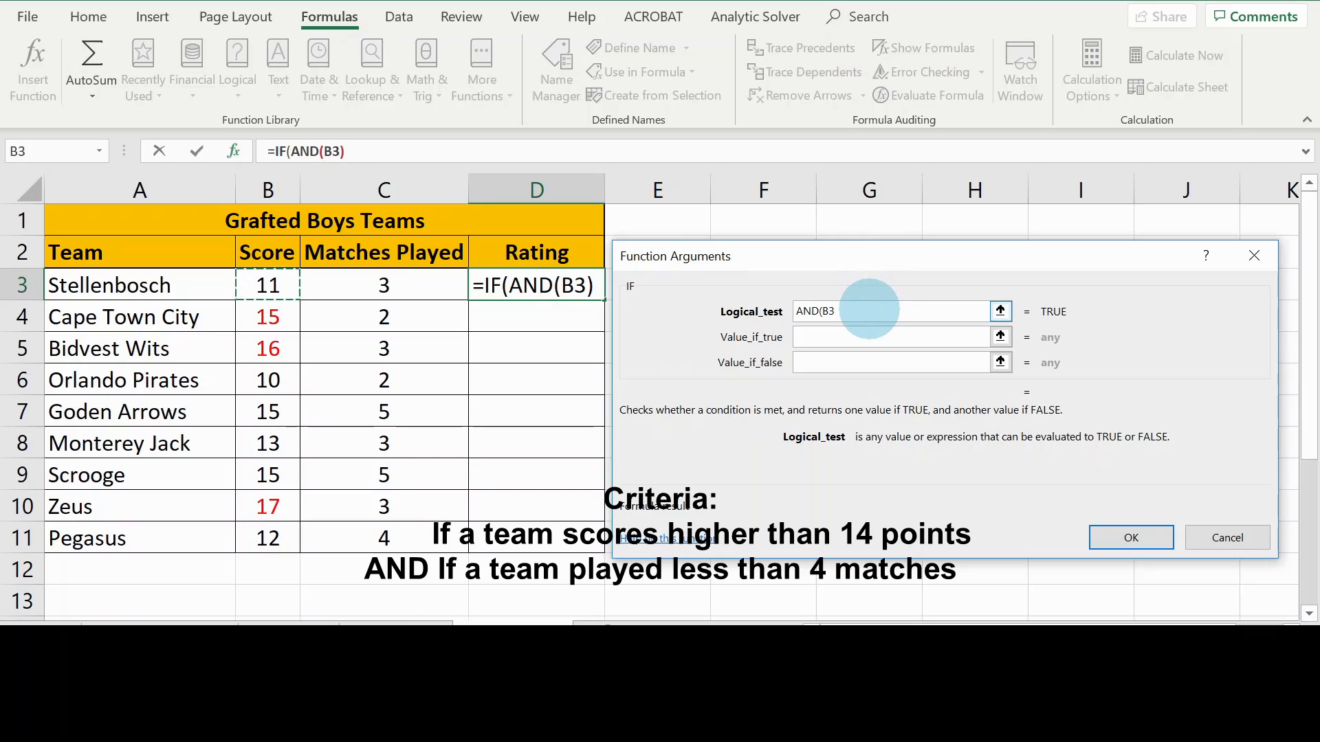
pyautogui.write('>14')
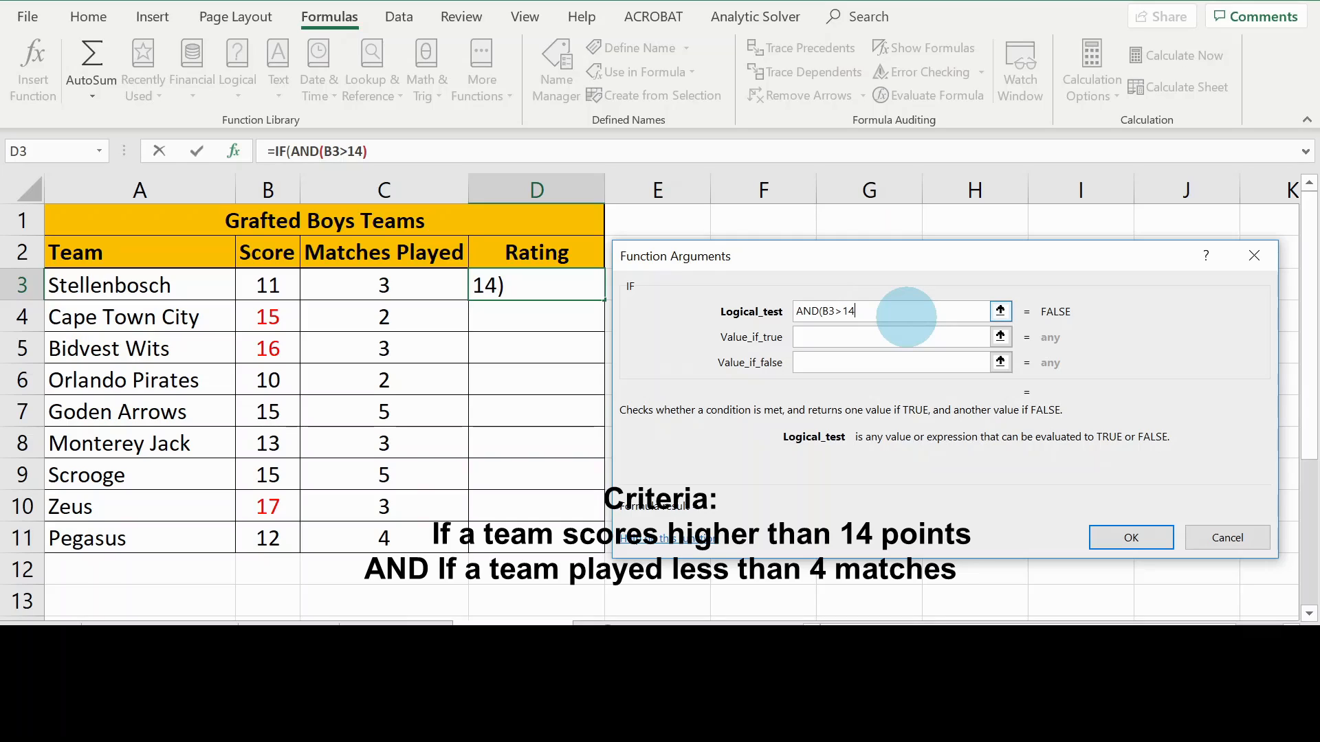
# Complete the logical test as AND(B3>14,C3<4) with C3's Matches Played
pyautogui.write(',')
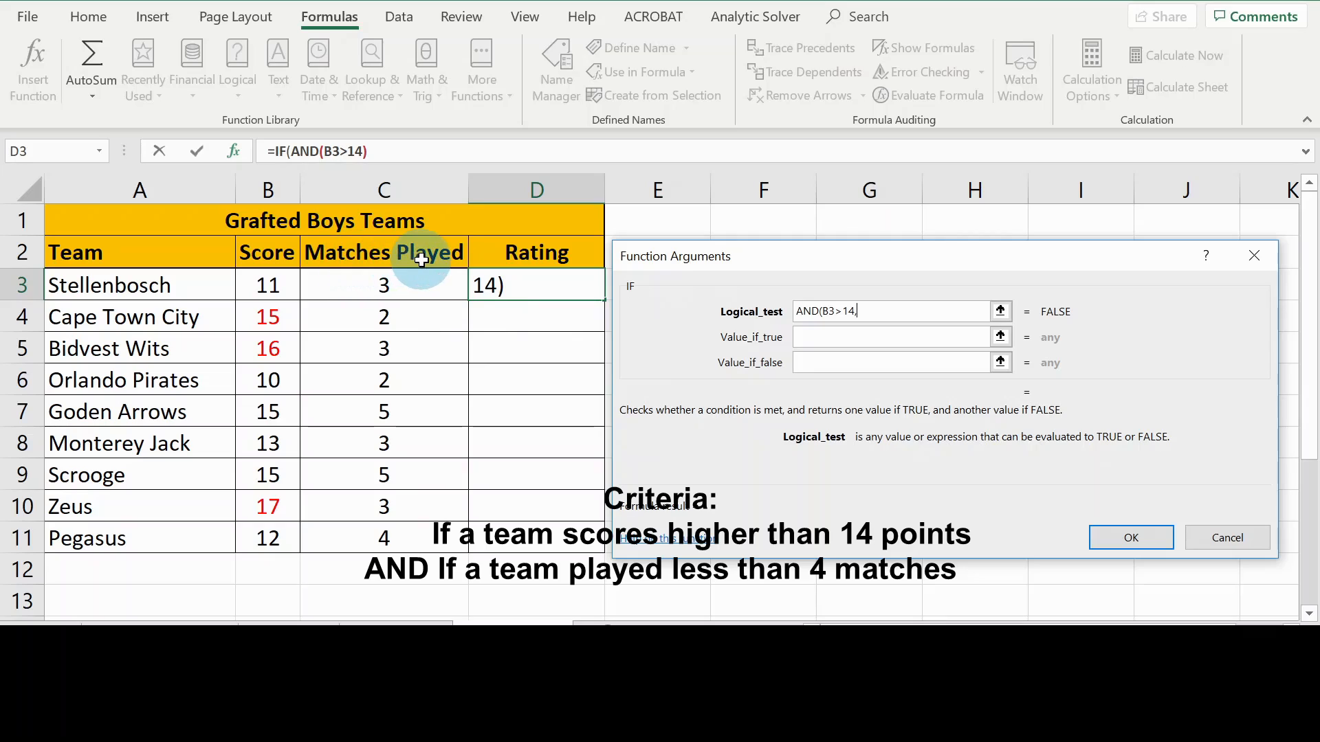
pyautogui.click(401, 287)
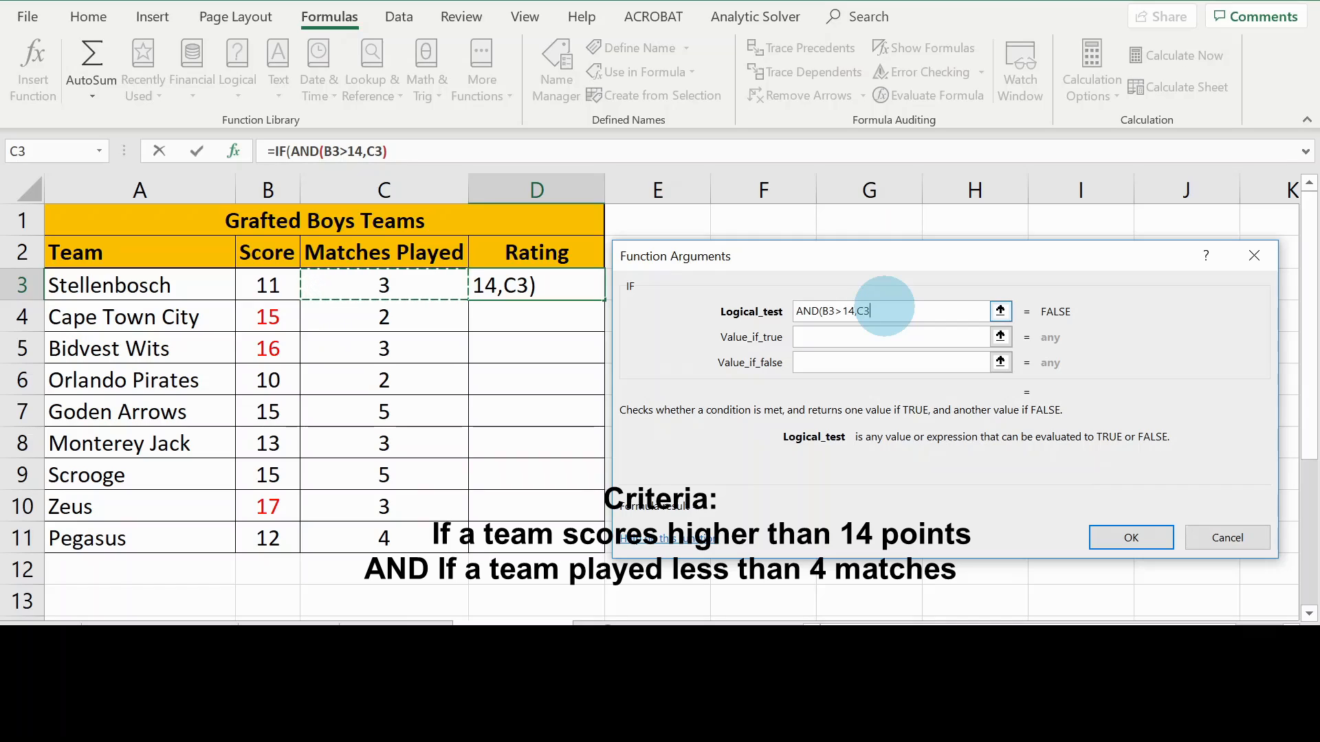
pyautogui.write('<')
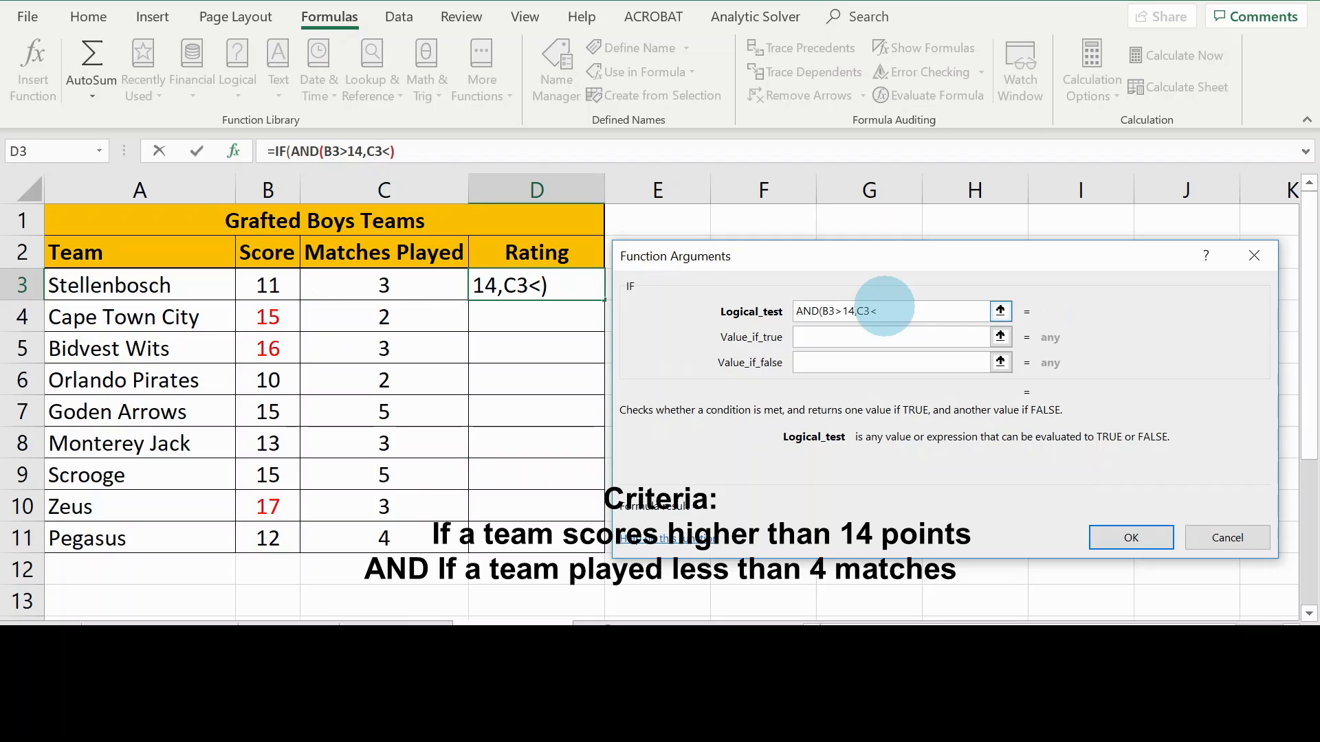
pyautogui.write('4')
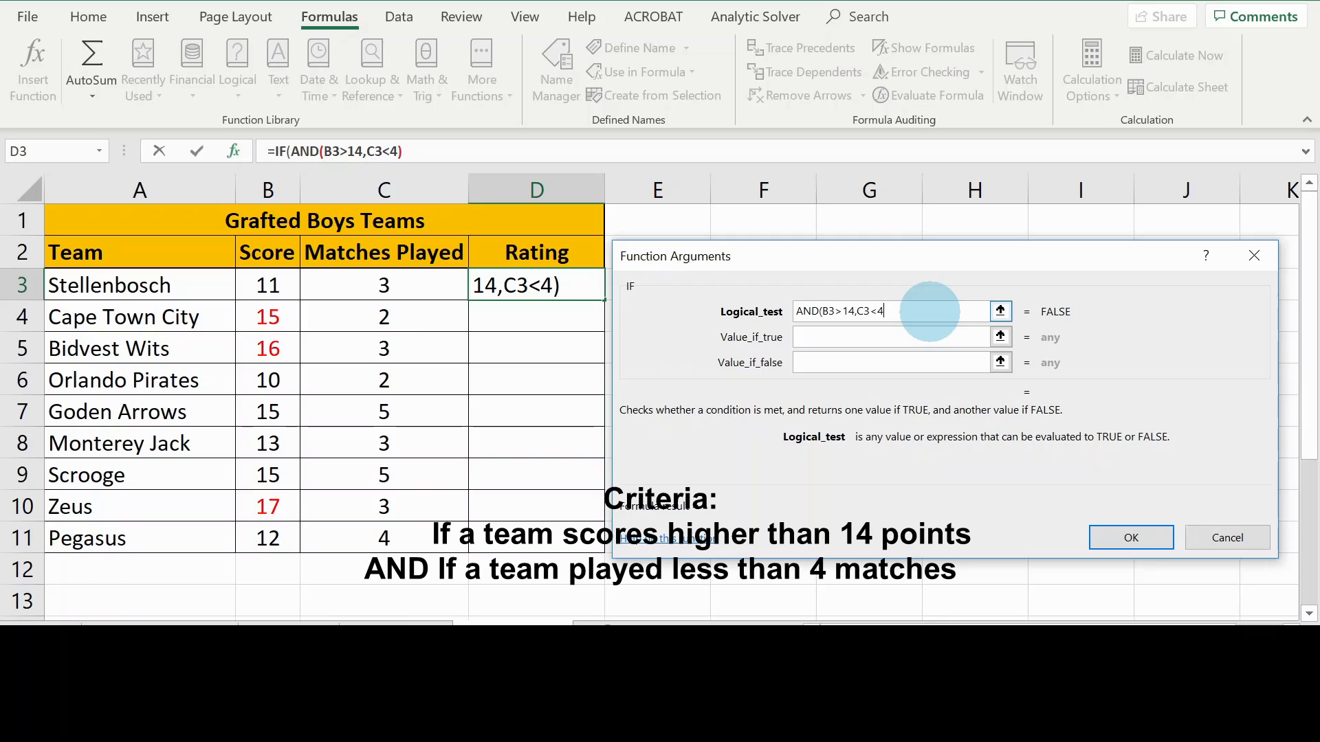
pyautogui.write(')')
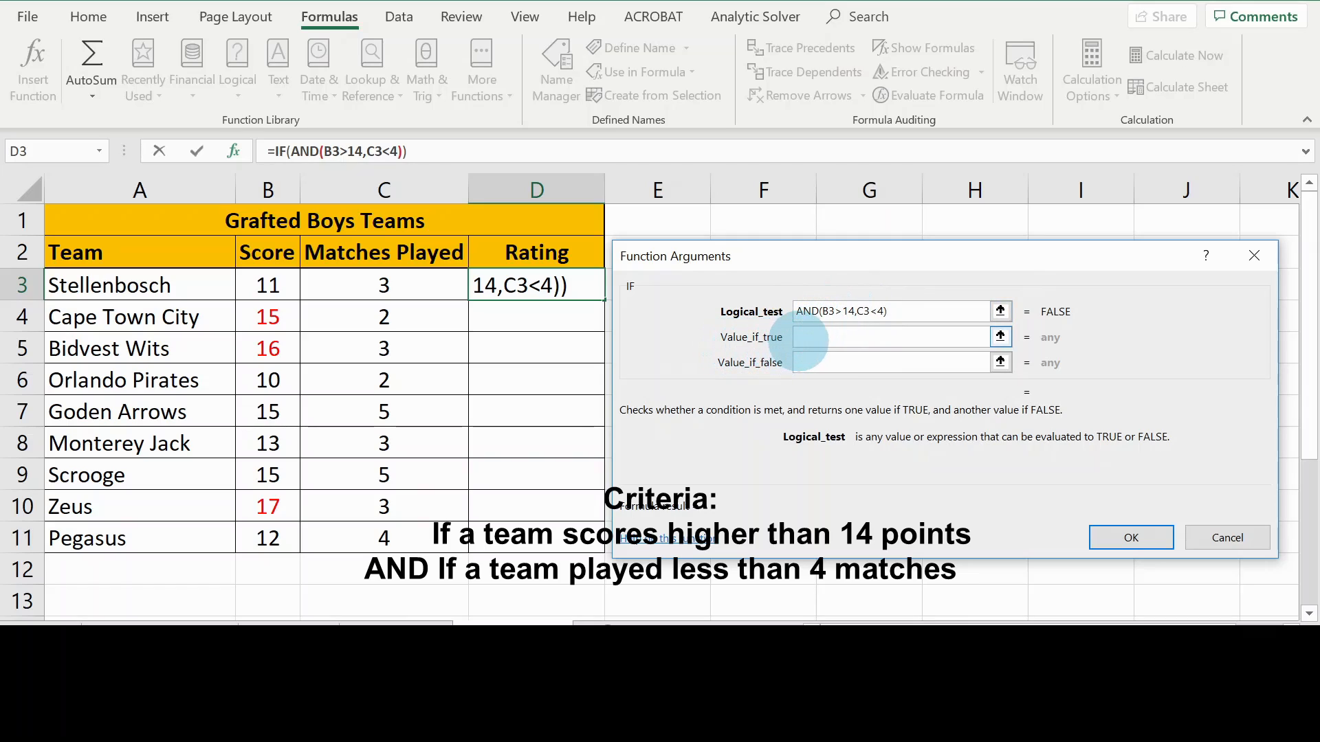
pyautogui.click(811, 336)
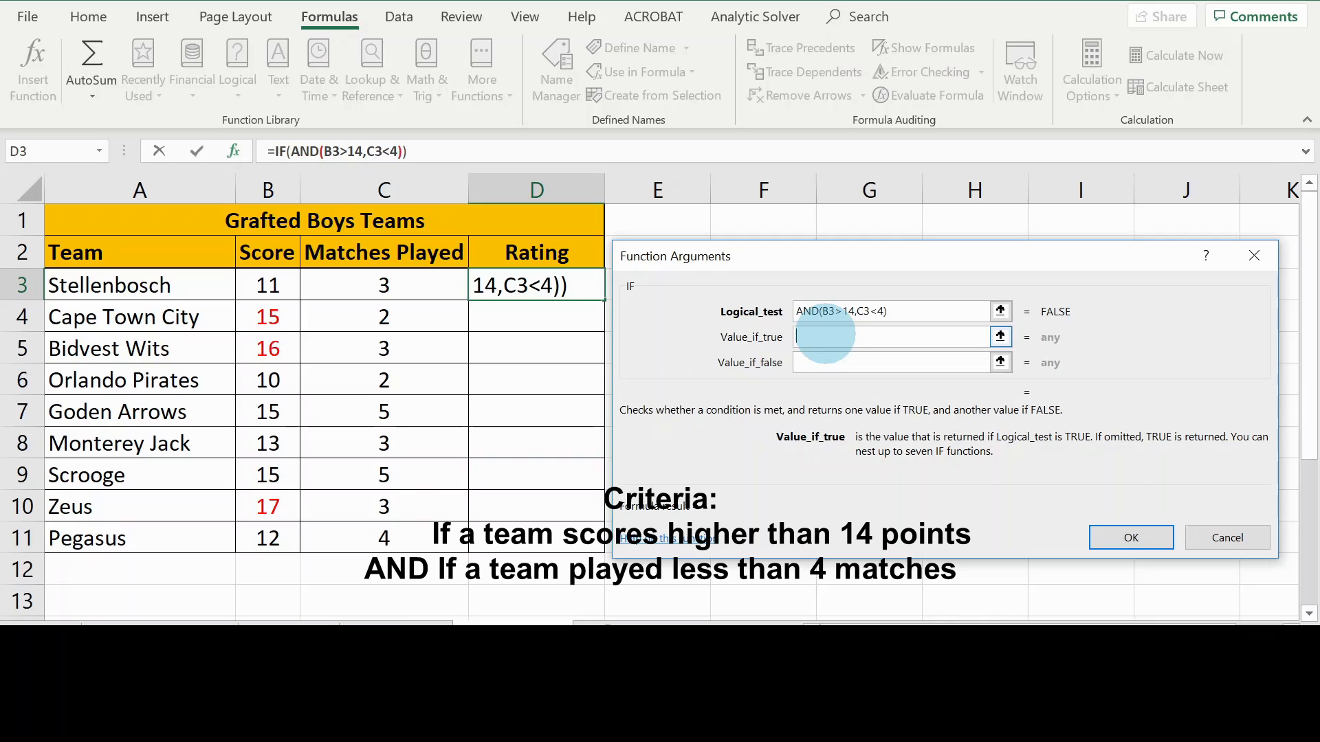
# Set the IF Value_if_true to "Excellent", correcting the mistyped entry
pyautogui.write('eXCE')
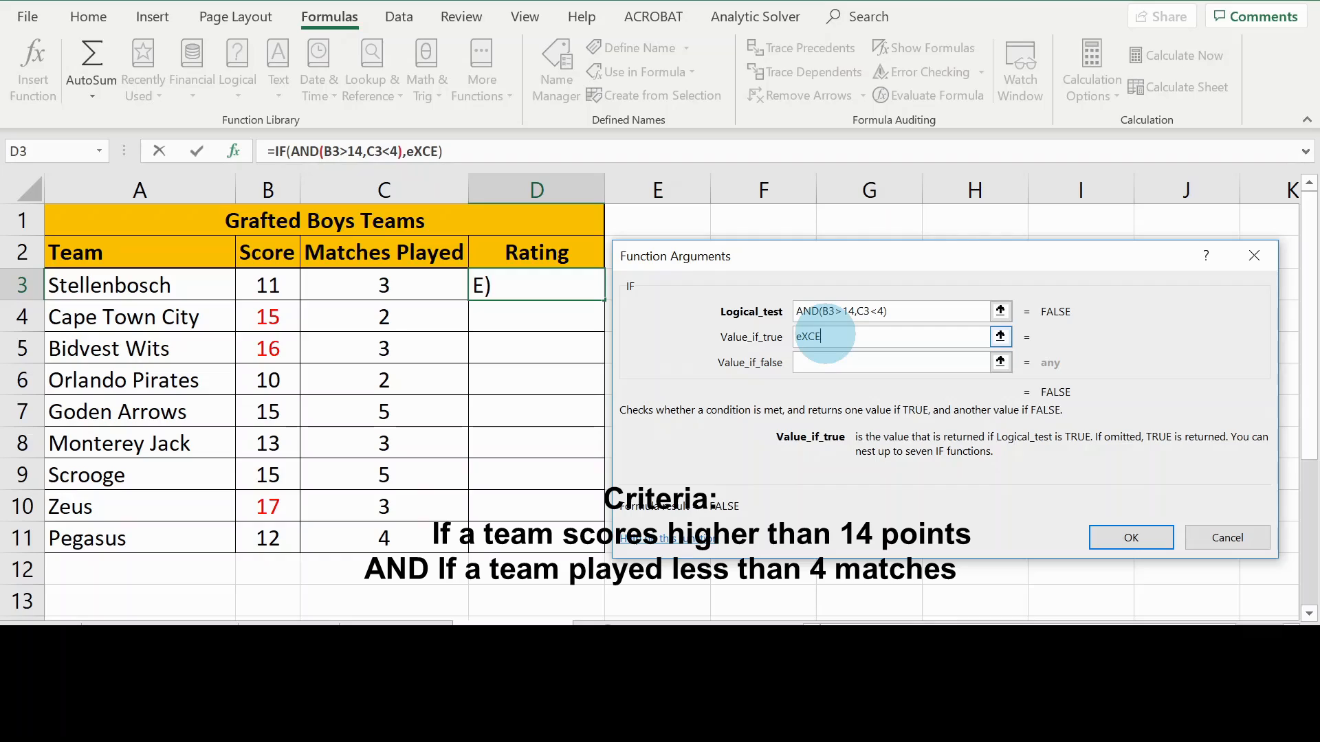
pyautogui.press('BackSpace')
pyautogui.press('BackSpace')
pyautogui.press('BackSpace')
pyautogui.write('Excellent')
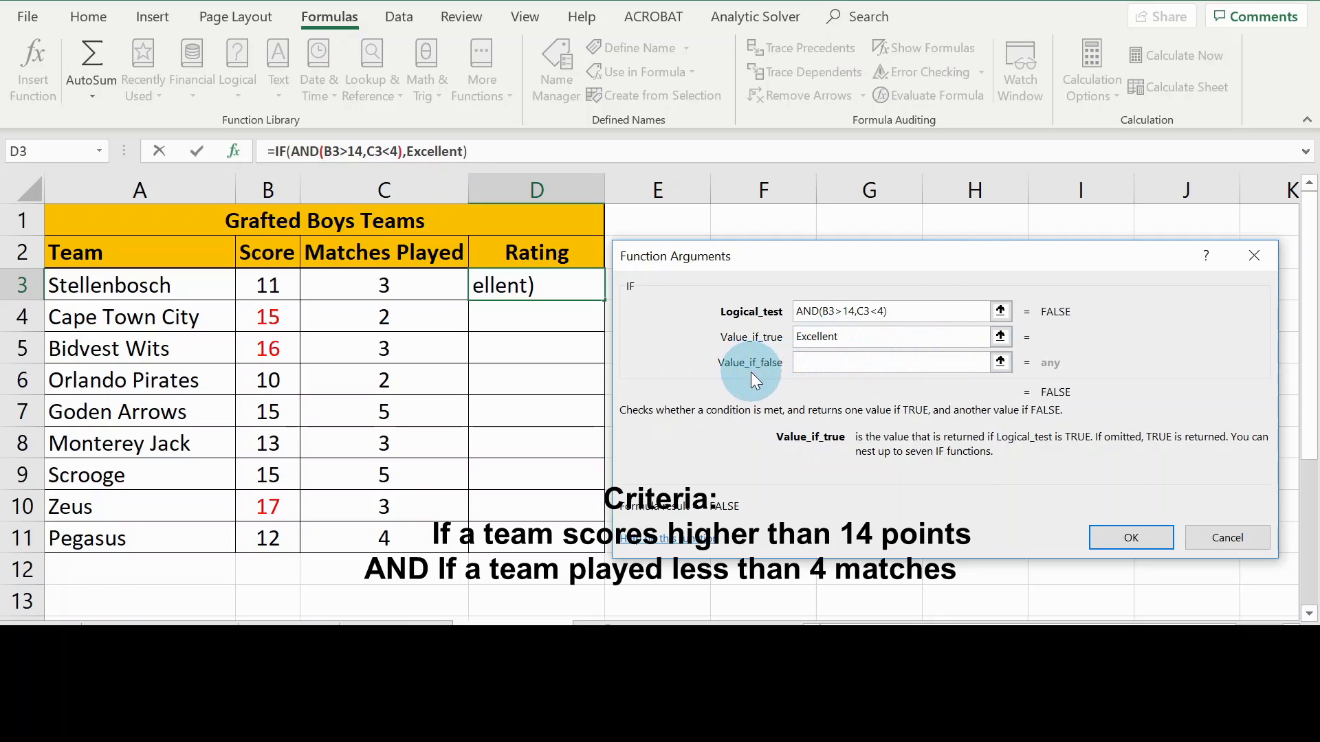
pyautogui.click(827, 362)
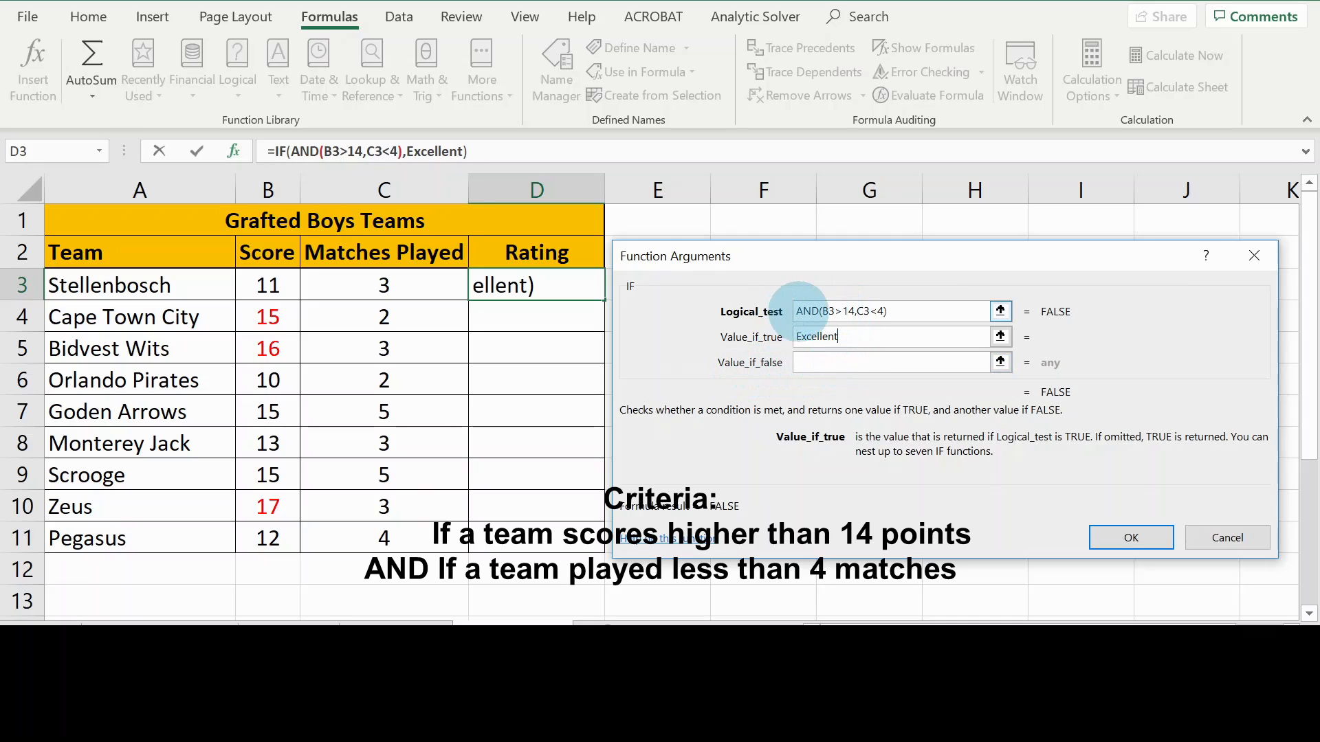
pyautogui.click(866, 311)
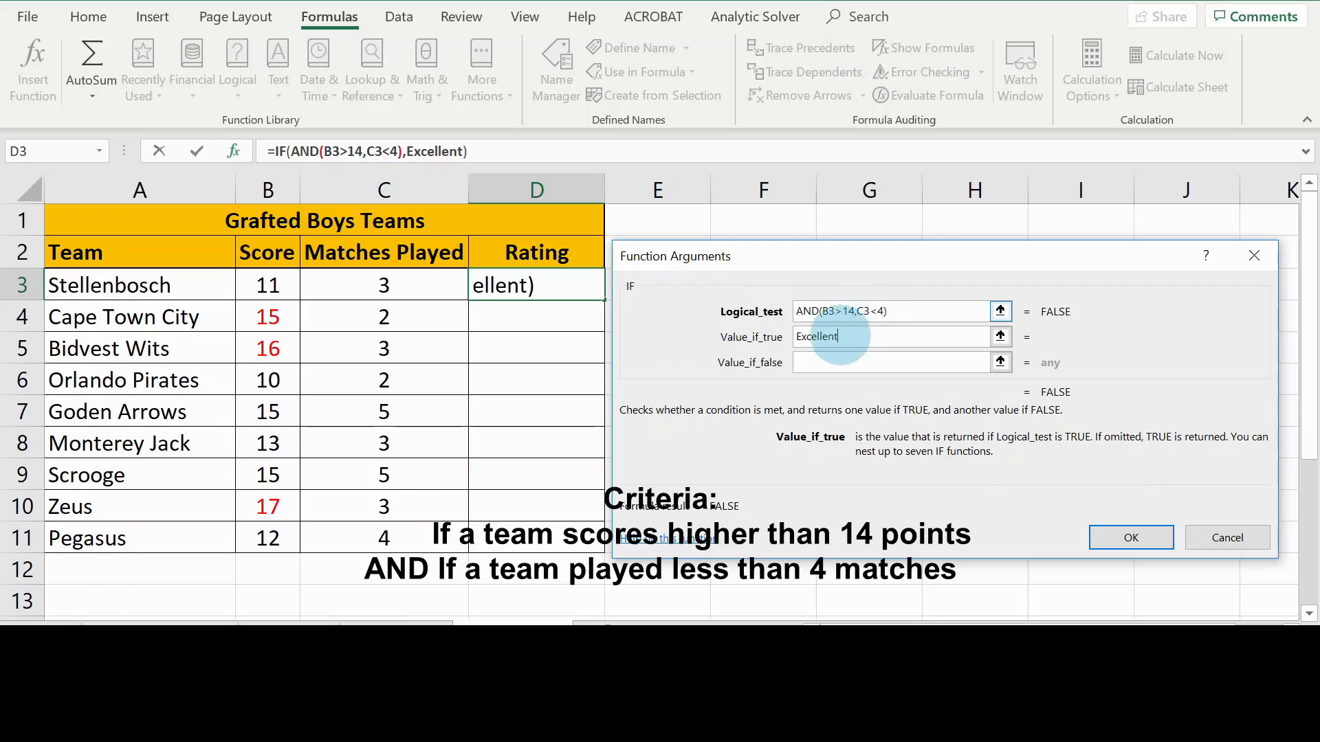
pyautogui.click(813, 362)
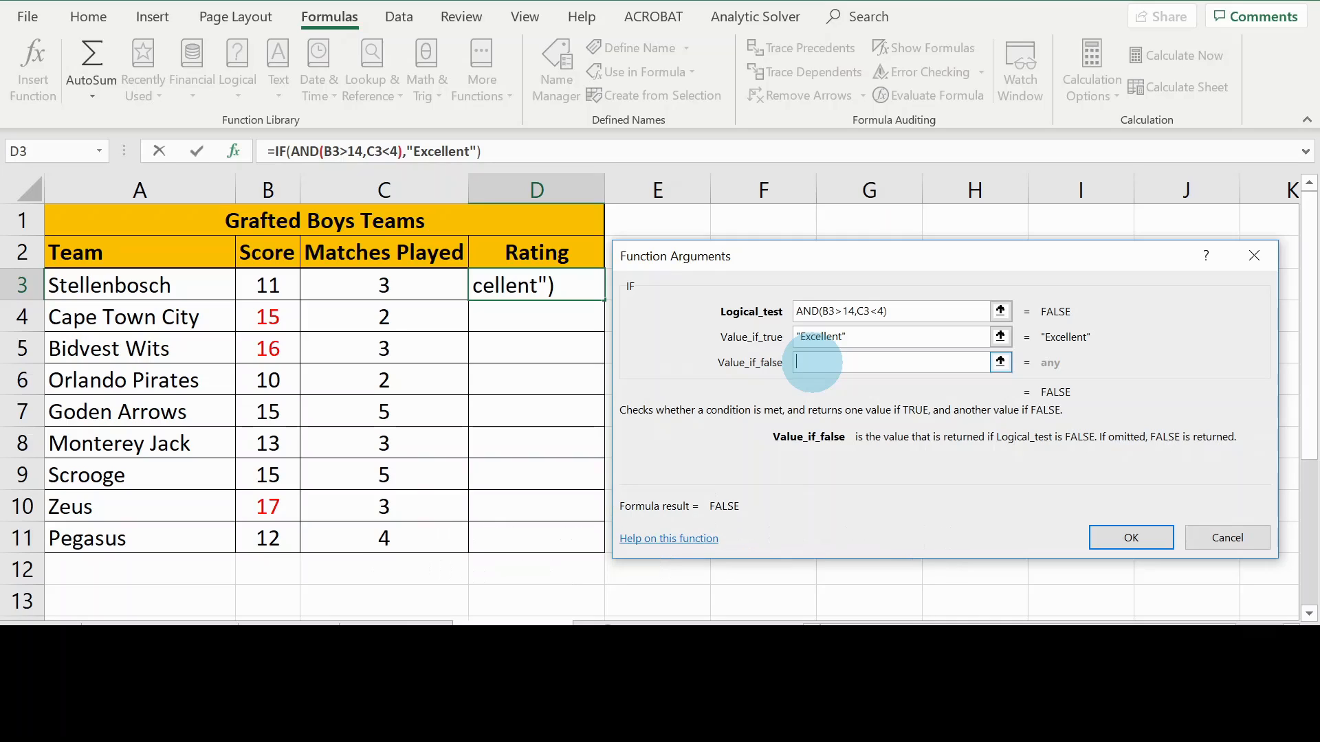
# Set the IF Value_if_false to "Try Harder" so the formula evaluates
pyautogui.write('T')
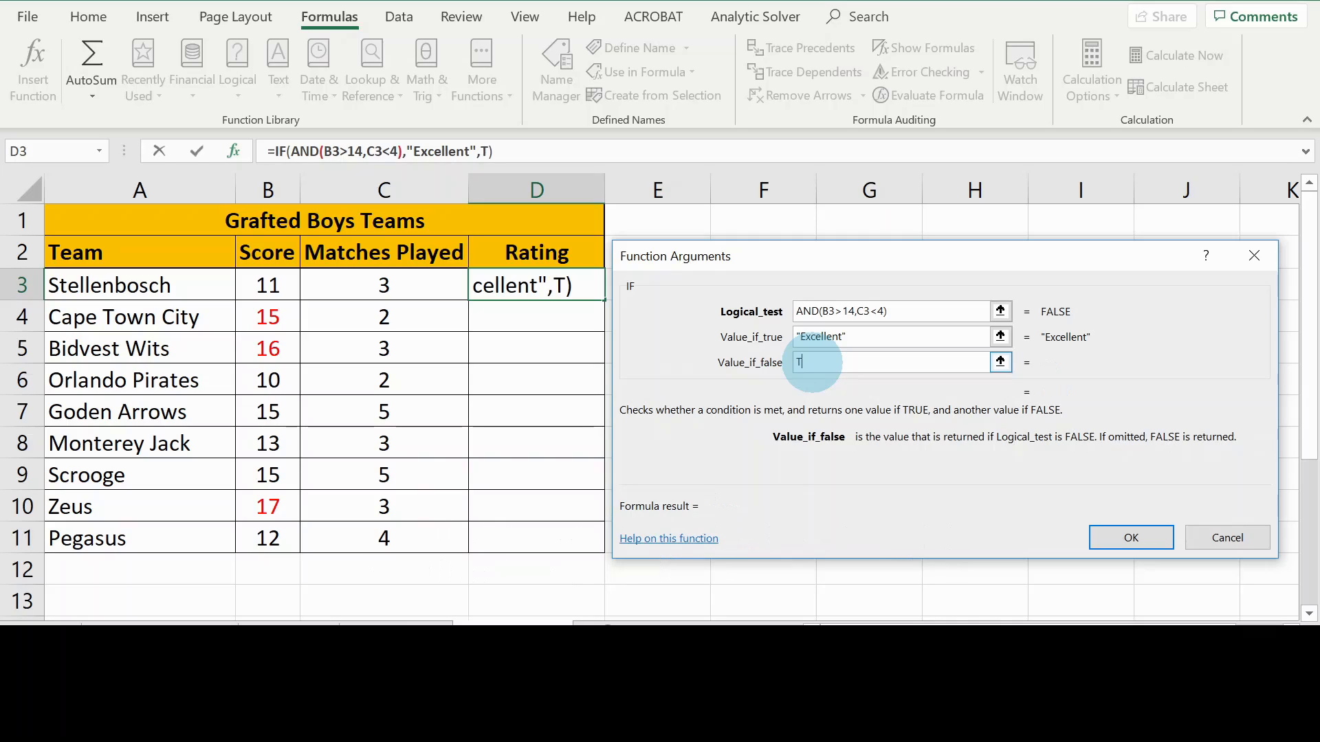
pyautogui.write('ry Harder')
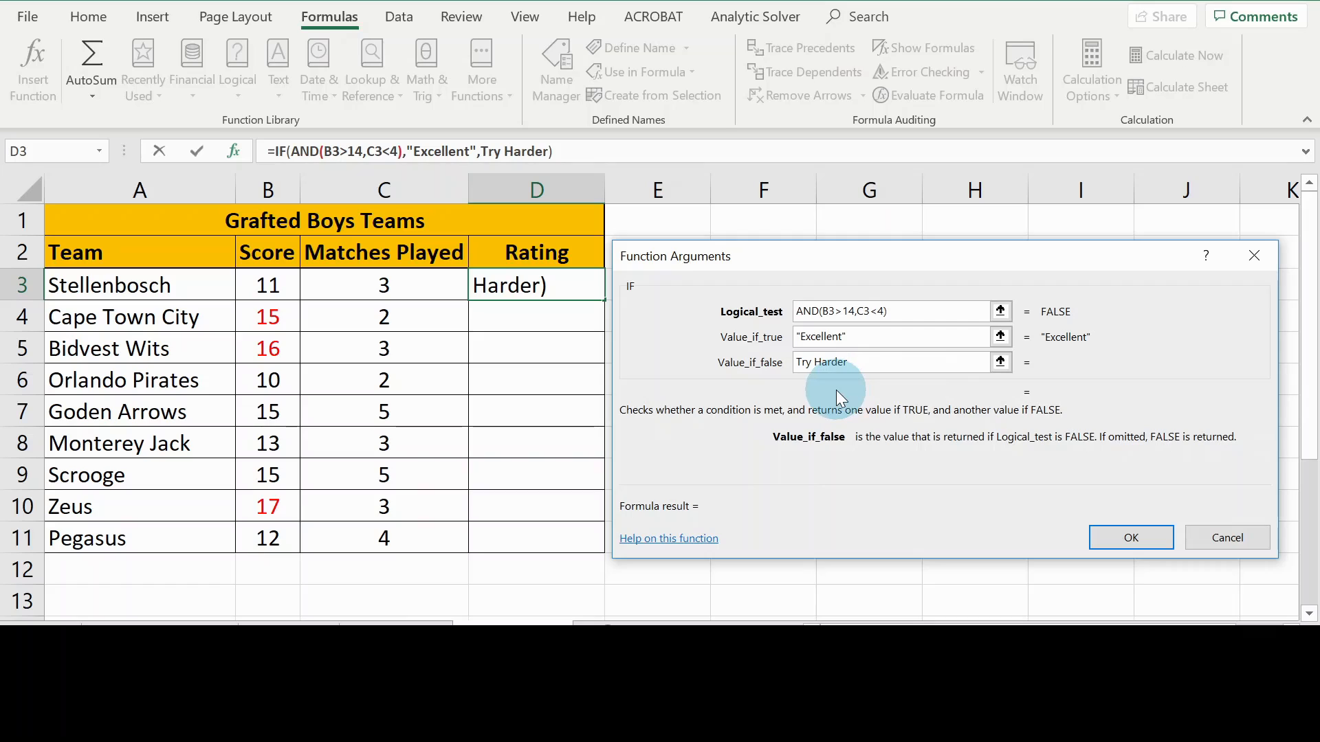
pyautogui.press('Tab')
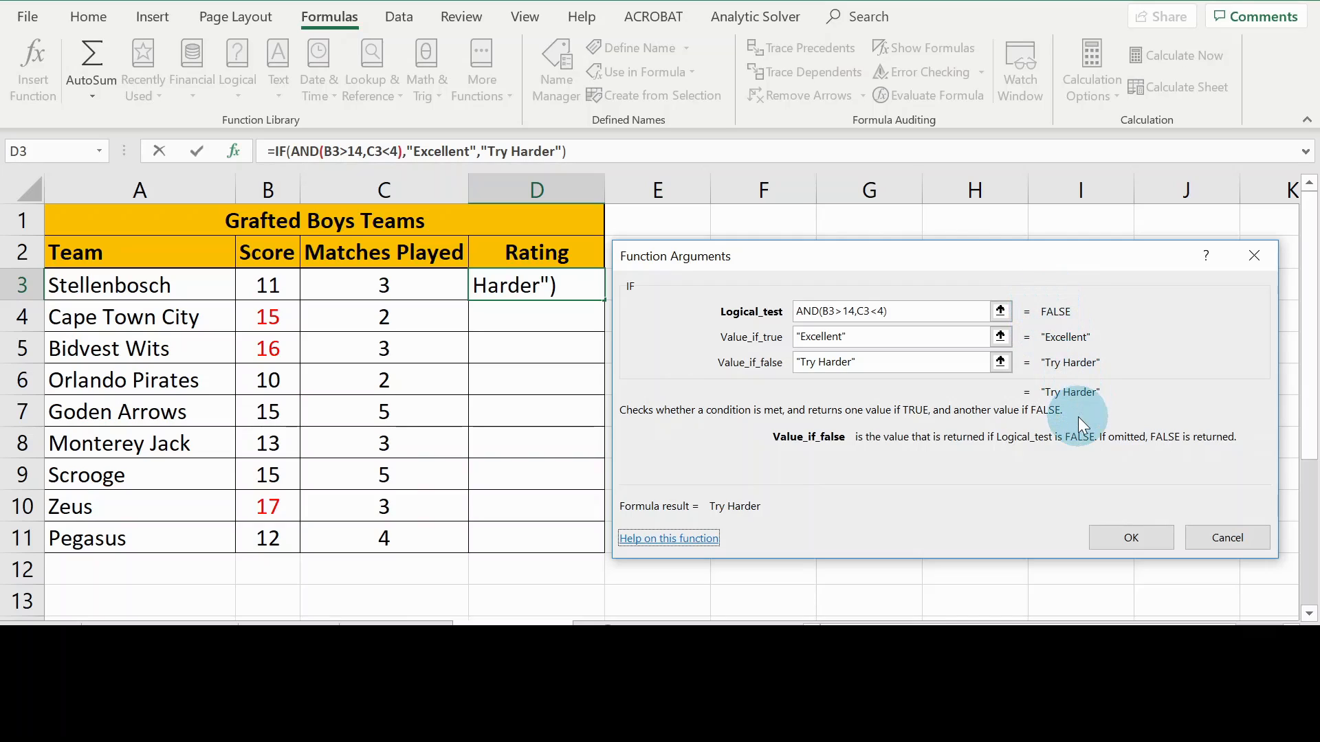
# Enter =IF(AND(B3>14,C3<4),"Excellent","Try Harder") in D3 and fill it down to D11
pyautogui.click(1132, 538)
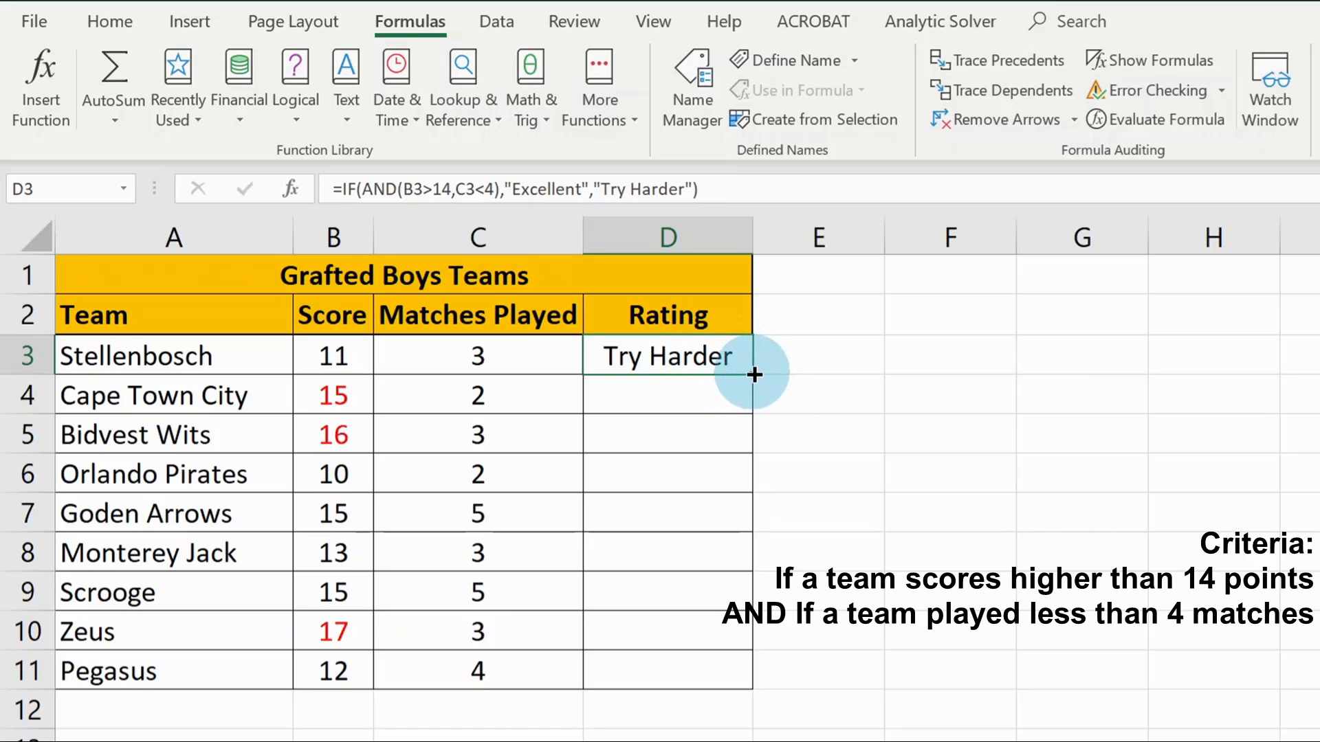
pyautogui.moveTo(753, 374); pyautogui.dragTo(744, 683)
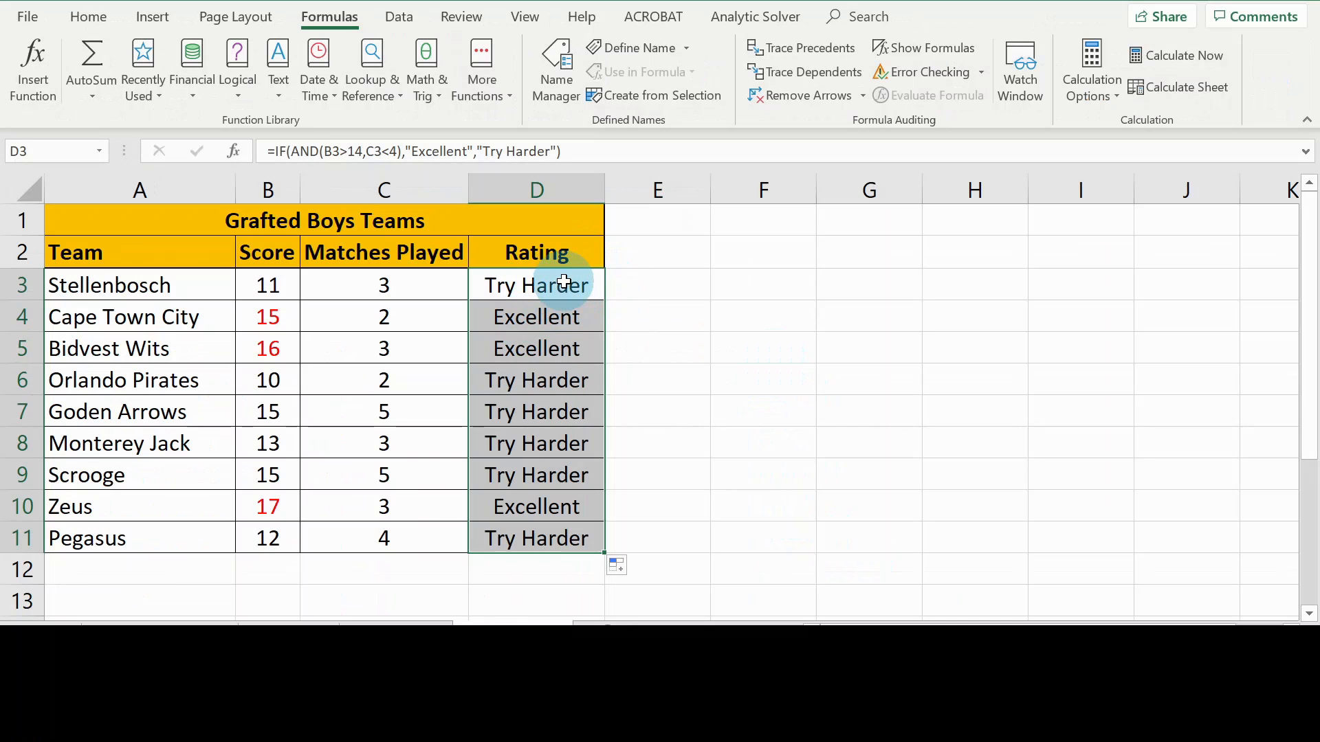
# Reselect only cell D3 to clear the D3:D11 range selection
pyautogui.click(574, 283)
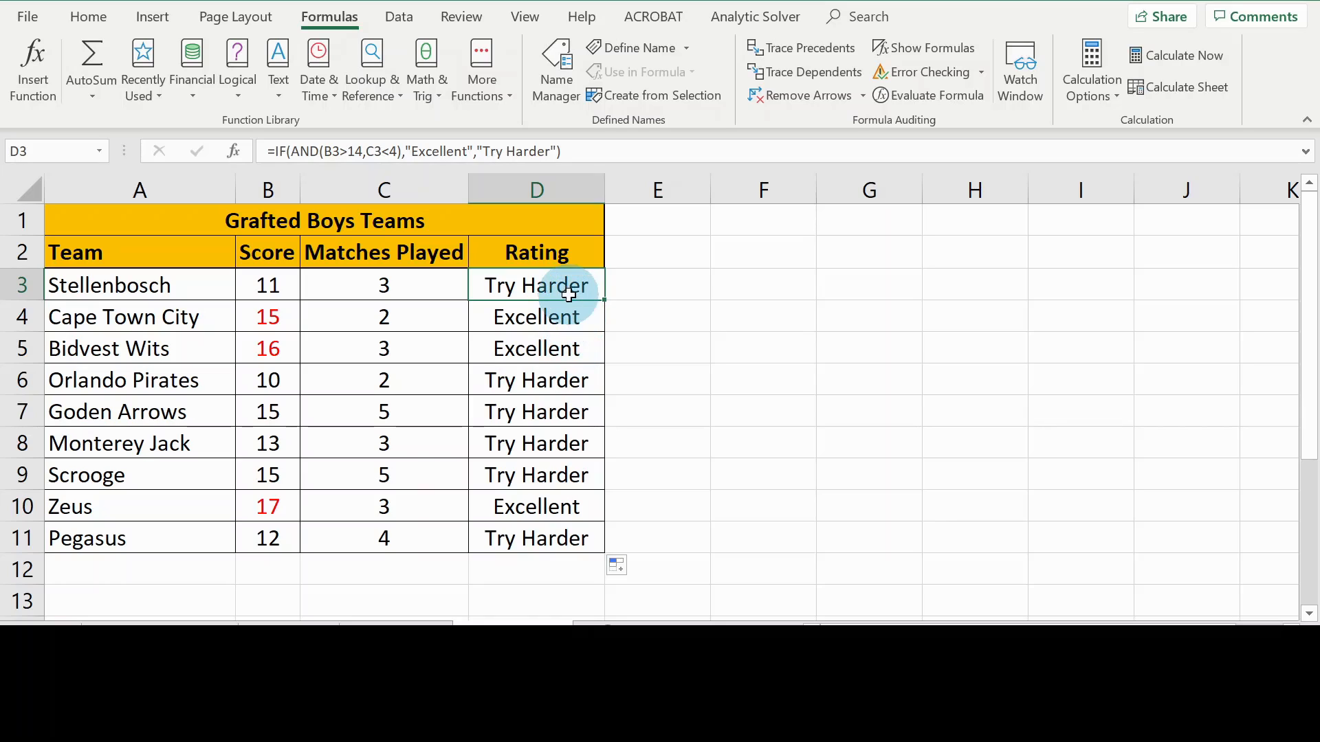
pyautogui.click(14, 316)
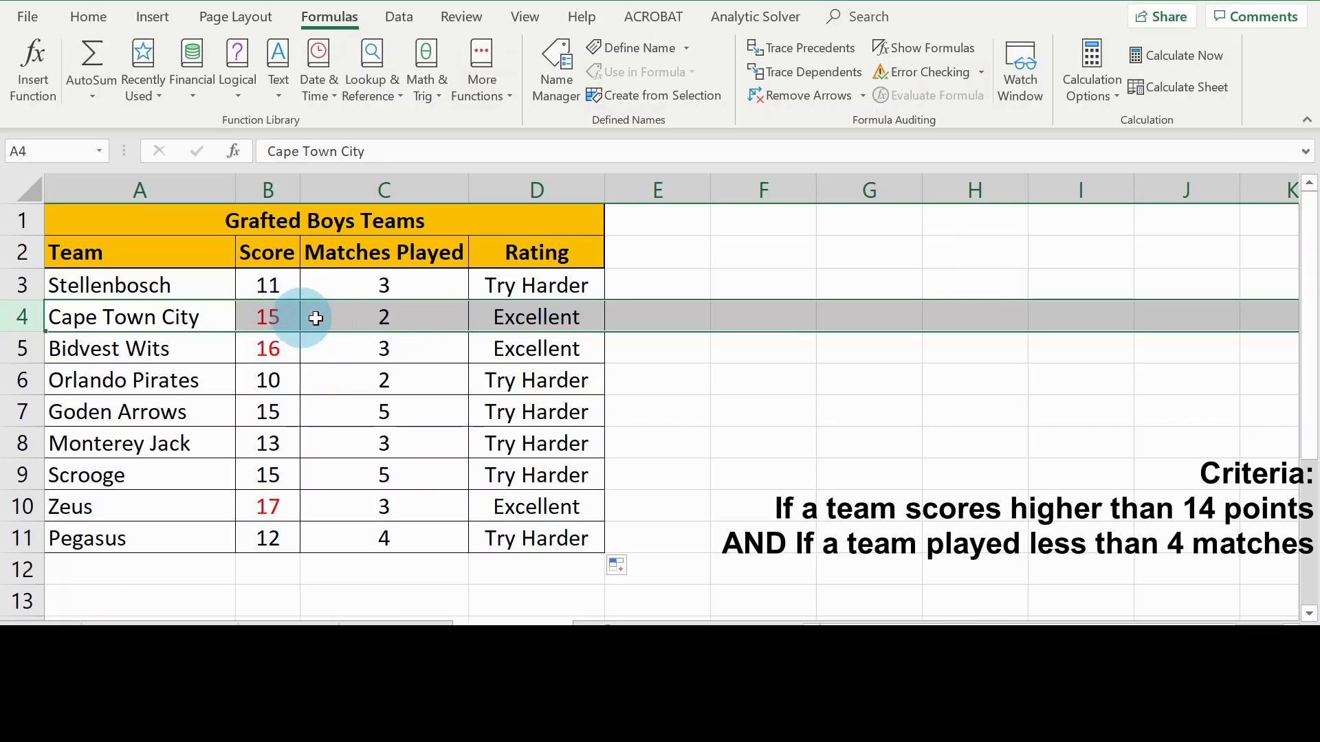
pyautogui.click(537, 314)
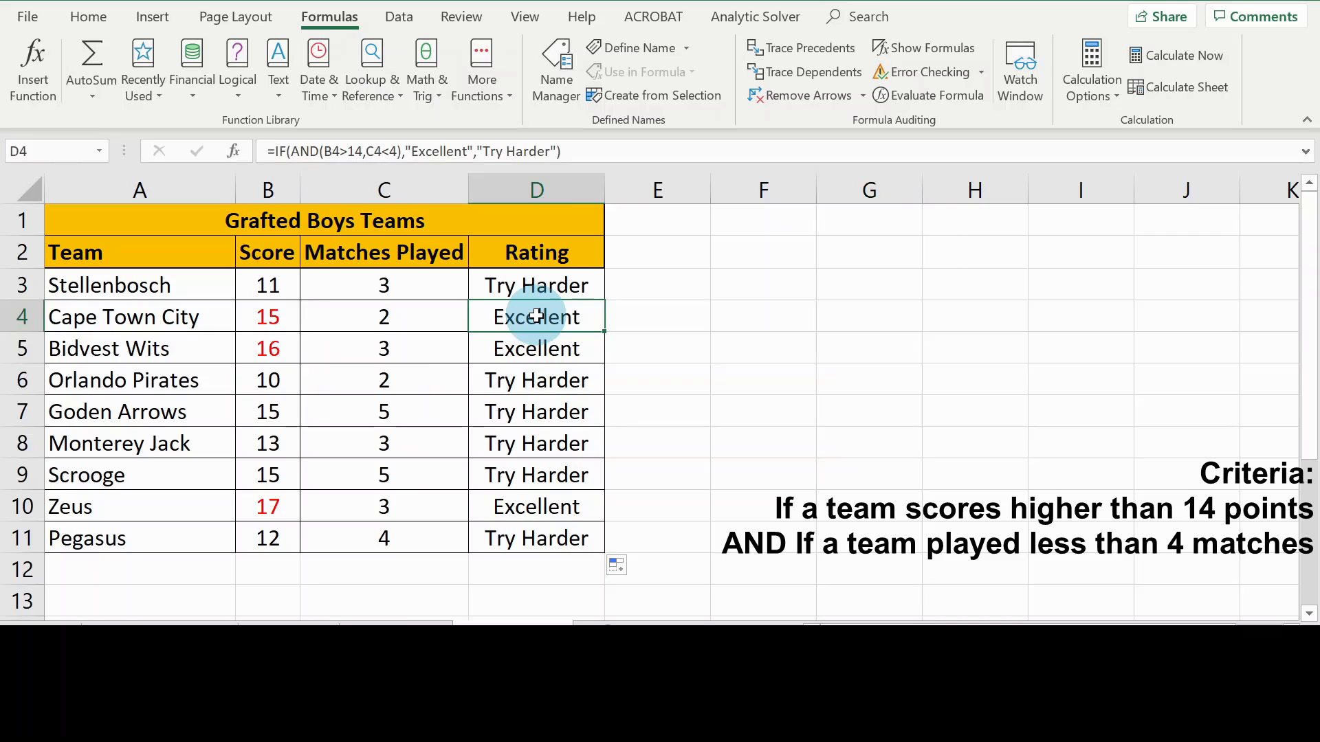